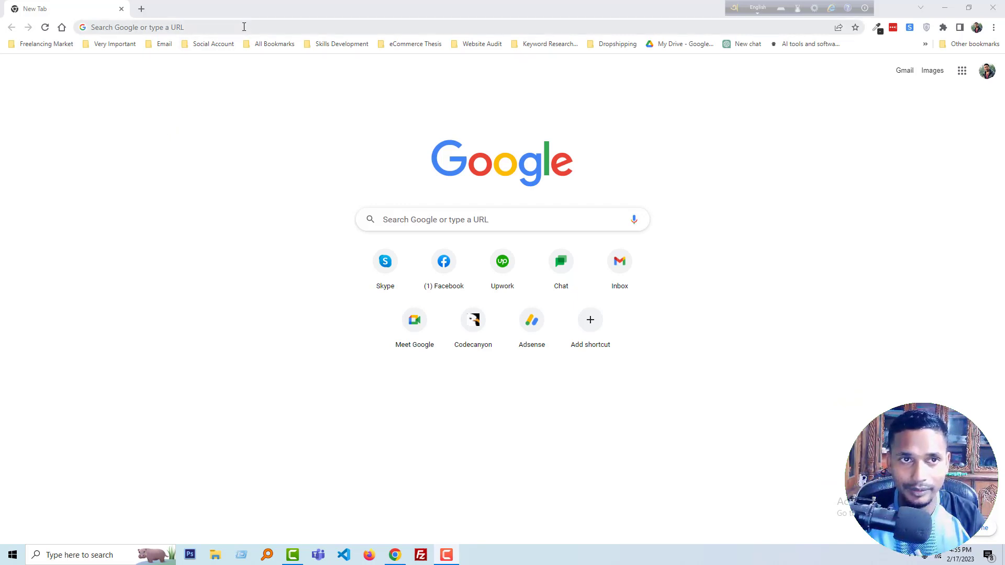
Open the Mojis Fun admin home and view the live storefront in a new tab.
{"action": "left_click", "coordinate": [236, 42]}
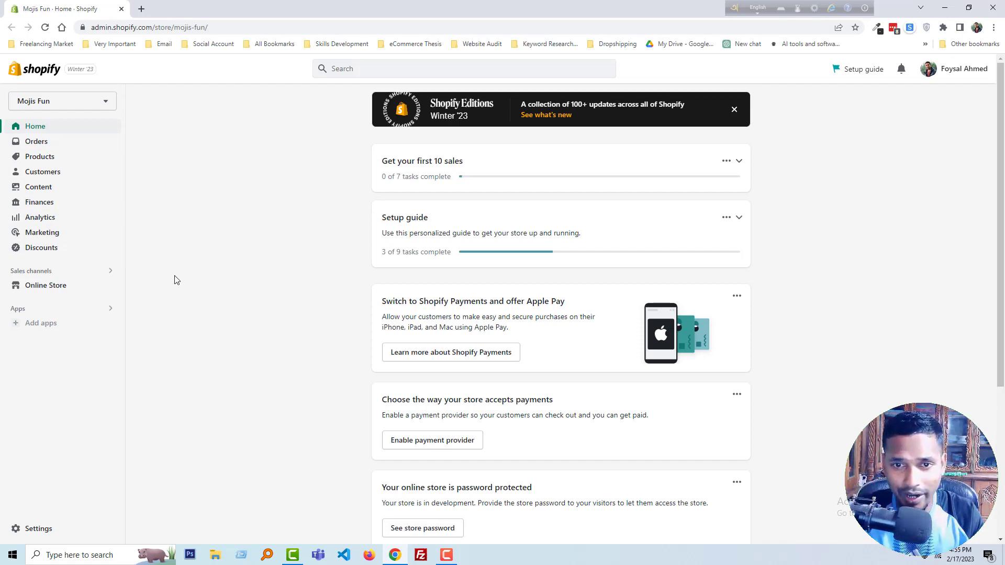
{"action": "mouse_move", "coordinate": [62, 285]}
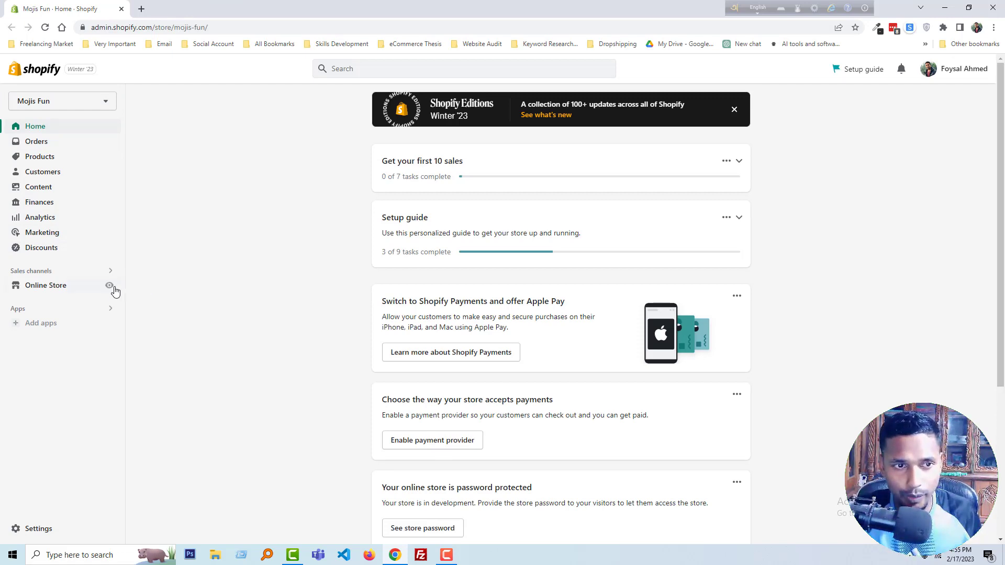
{"action": "left_click", "coordinate": [112, 288]}
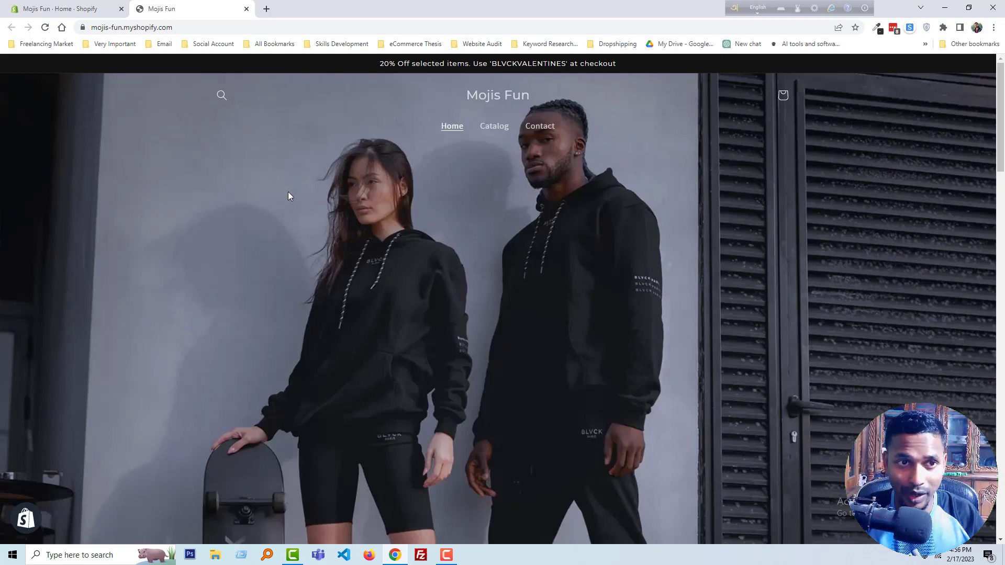
Open ecommercethesis.com in a new tab and go to the Shopify age verification post.
{"action": "left_click", "coordinate": [266, 9]}
{"action": "type", "text": "ec"}
{"action": "key", "text": "Return"}
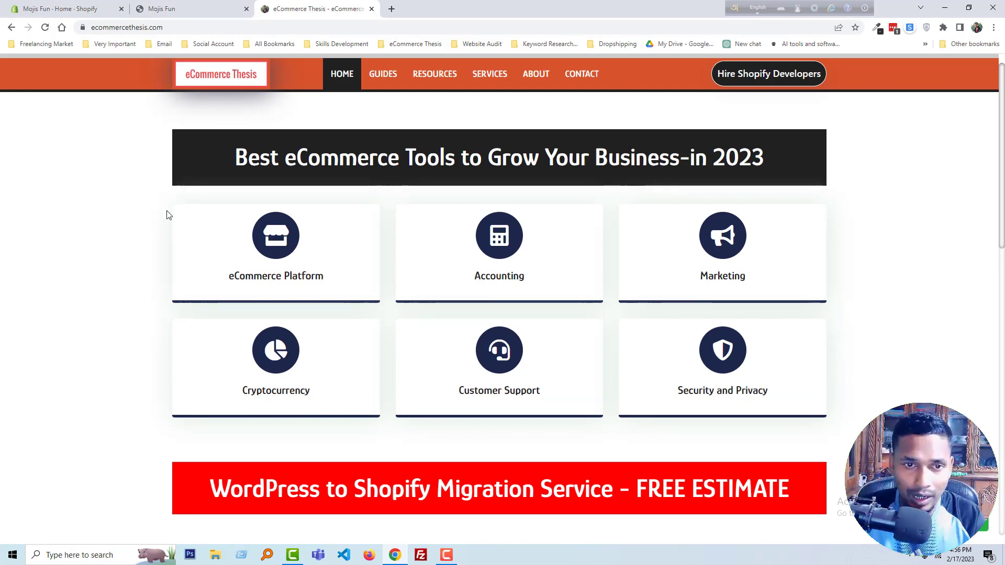
{"action": "scroll", "coordinate": [157, 246], "scroll_direction": "down", "scroll_amount": 3}
{"action": "scroll", "coordinate": [131, 275], "scroll_direction": "down", "scroll_amount": 3}
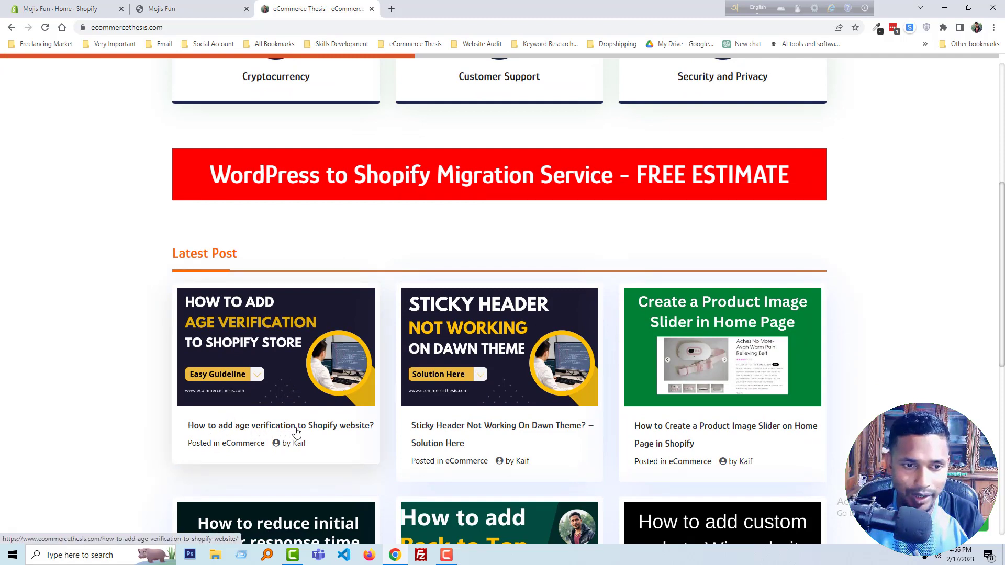
{"action": "left_click", "coordinate": [336, 427]}
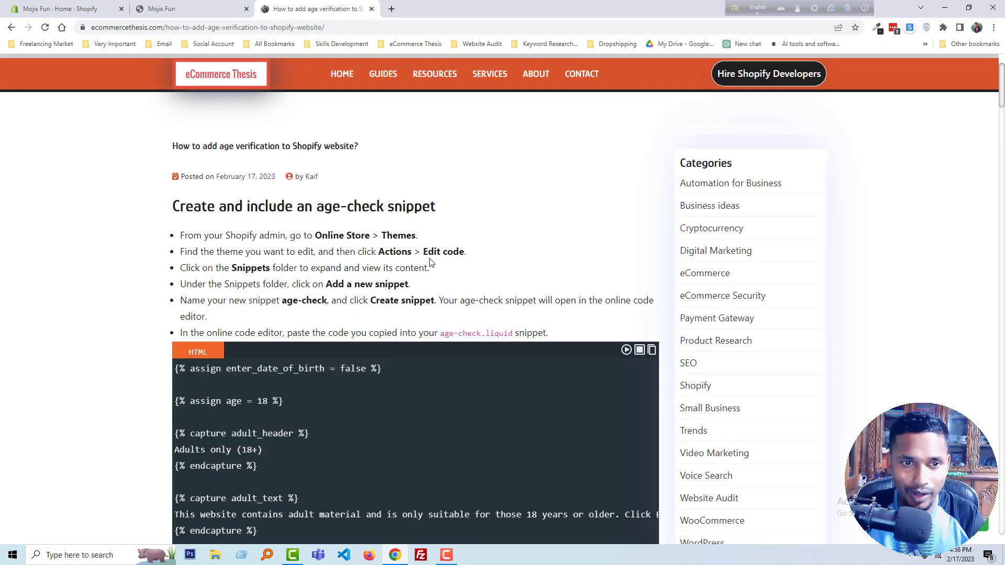
{"action": "scroll", "coordinate": [307, 253], "scroll_direction": "down", "scroll_amount": 1}
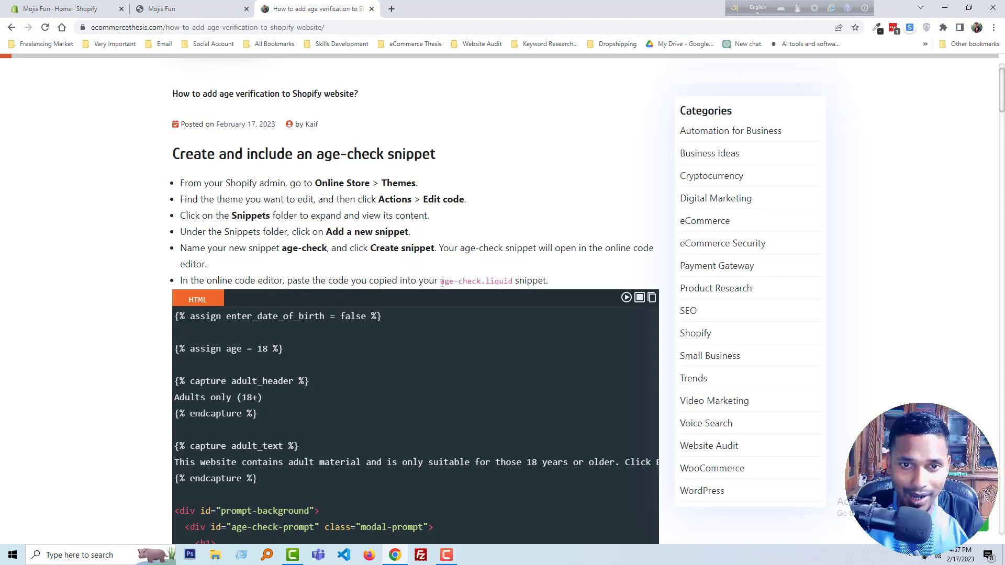
Copy the snippet file name 'age-check.liquid' from the article.
{"action": "left_click_drag", "start_coordinate": [441, 283], "coordinate": [510, 283]}
{"action": "right_click", "coordinate": [502, 283]}
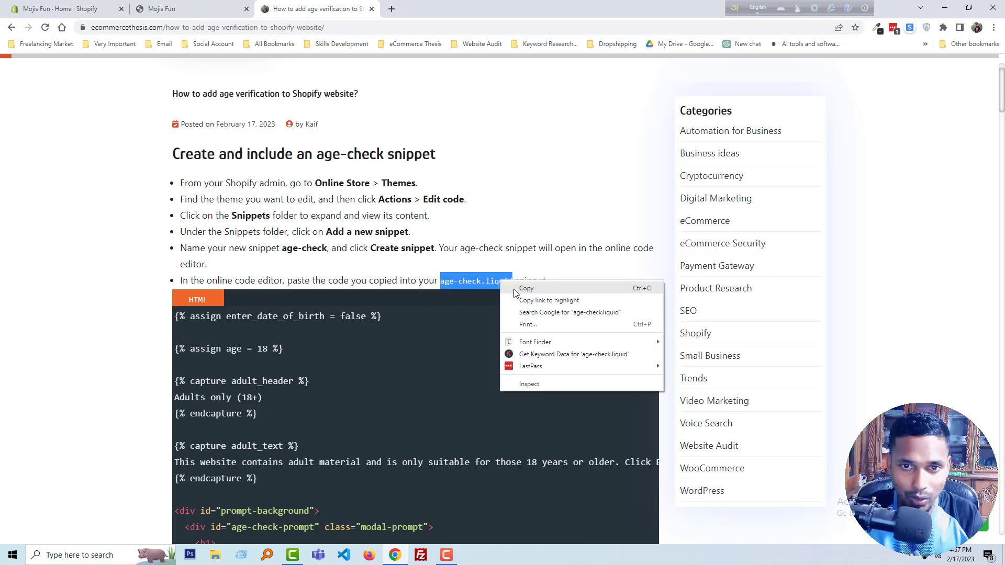
{"action": "left_click", "coordinate": [525, 288]}
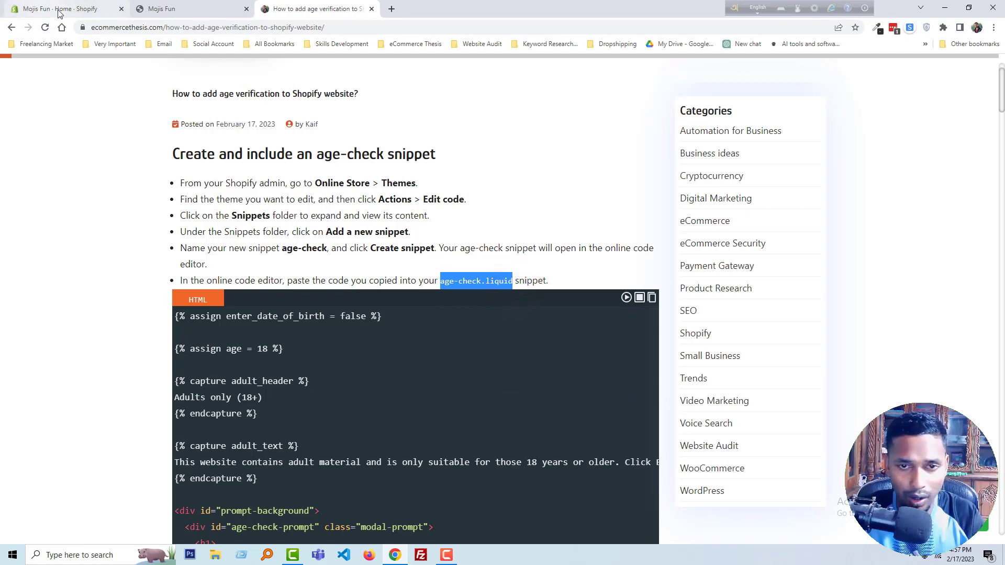
Open the Dawn theme's code editor from Online Store > Themes.
{"action": "left_click", "coordinate": [86, 8]}
{"action": "mouse_move", "coordinate": [45, 285]}
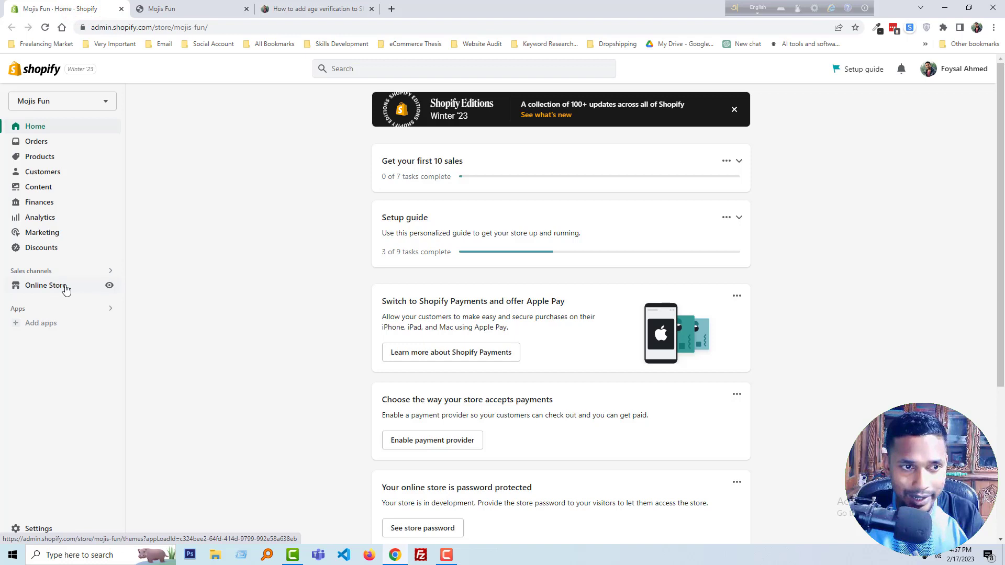
{"action": "left_click", "coordinate": [59, 286]}
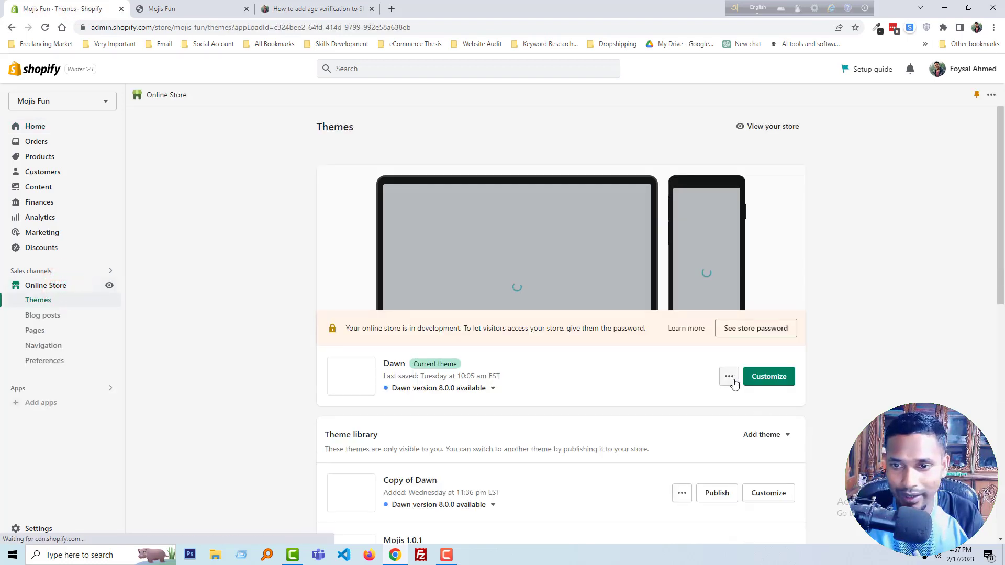
{"action": "left_click", "coordinate": [729, 377]}
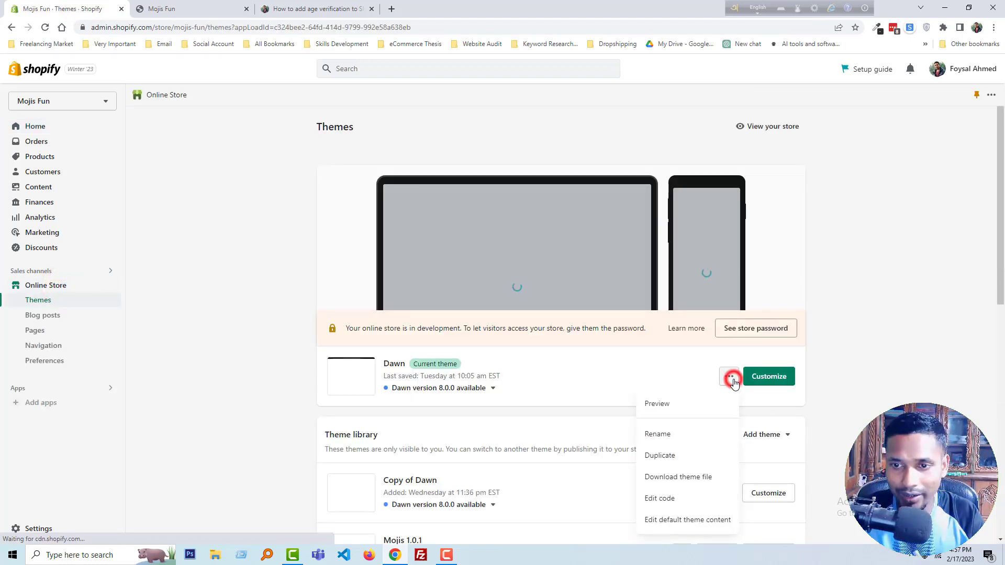
{"action": "left_click", "coordinate": [672, 497]}
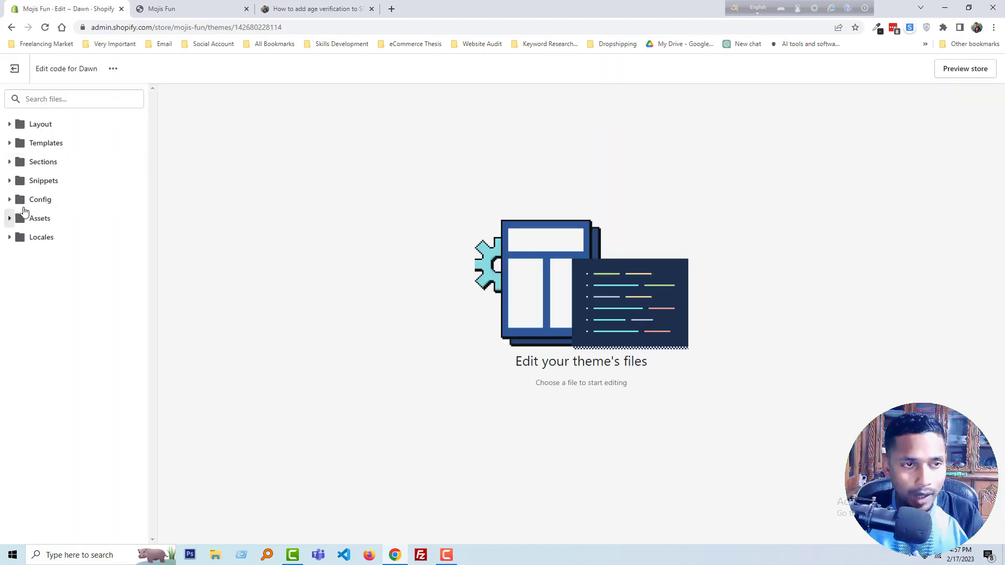
Add a new snippet under Snippets named 'age-check'.
{"action": "left_click", "coordinate": [10, 182]}
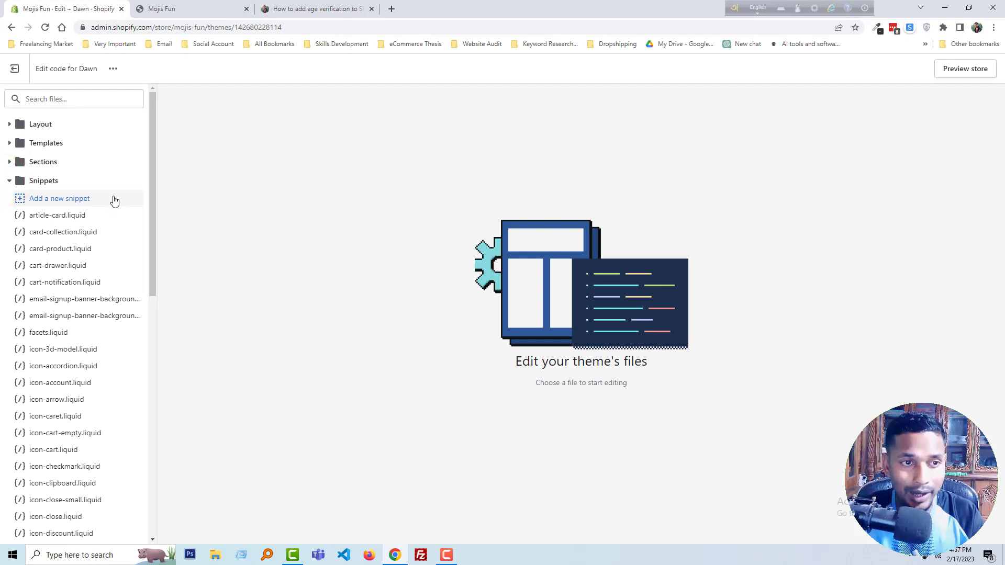
{"action": "left_click", "coordinate": [114, 200]}
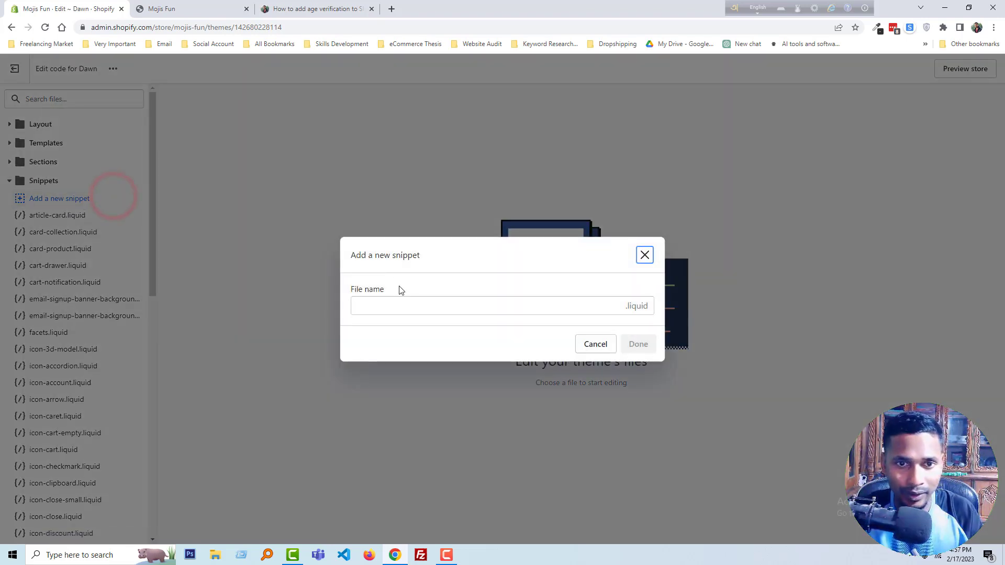
{"action": "left_click", "coordinate": [400, 305]}
{"action": "key", "text": "ctrl+v"}
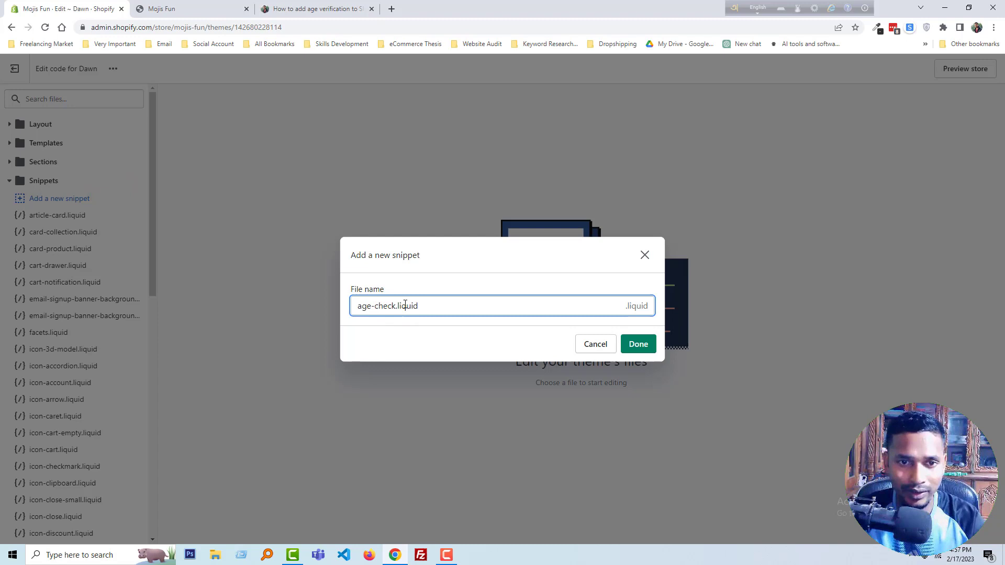
{"action": "key", "text": "BackSpace"}
{"action": "key", "text": "BackSpace"}
{"action": "key", "text": "BackSpace"}
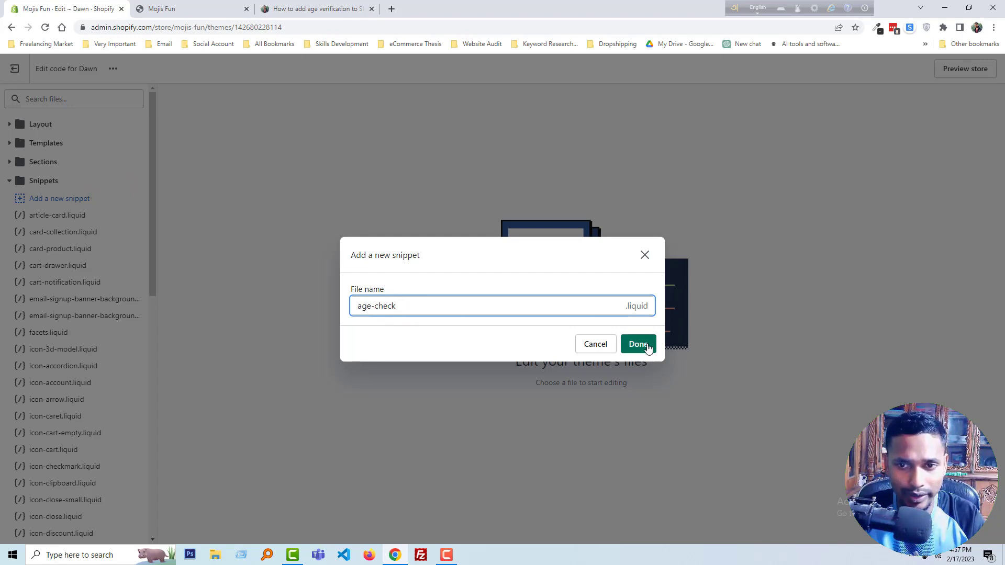
{"action": "left_click", "coordinate": [648, 348]}
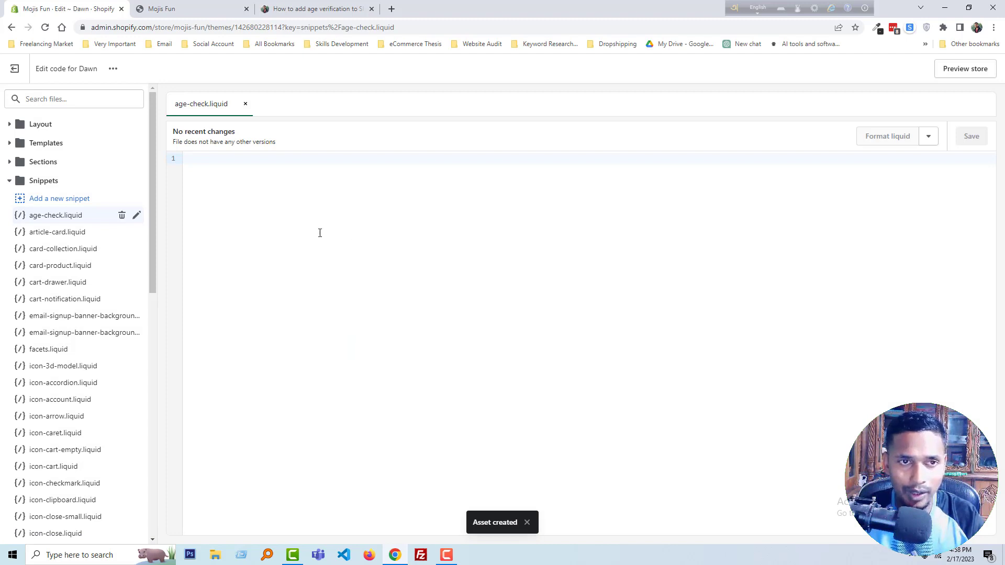
Copy the full age-verification snippet code from the tutorial article.
{"action": "left_click", "coordinate": [307, 7]}
{"action": "scroll", "coordinate": [303, 287], "scroll_direction": "down", "scroll_amount": 2}
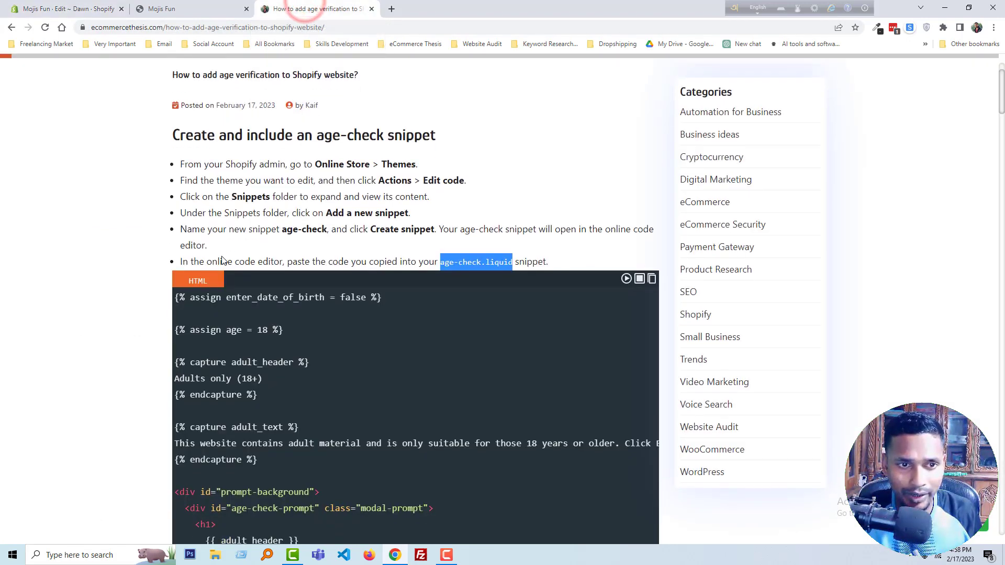
{"action": "left_click", "coordinate": [304, 287]}
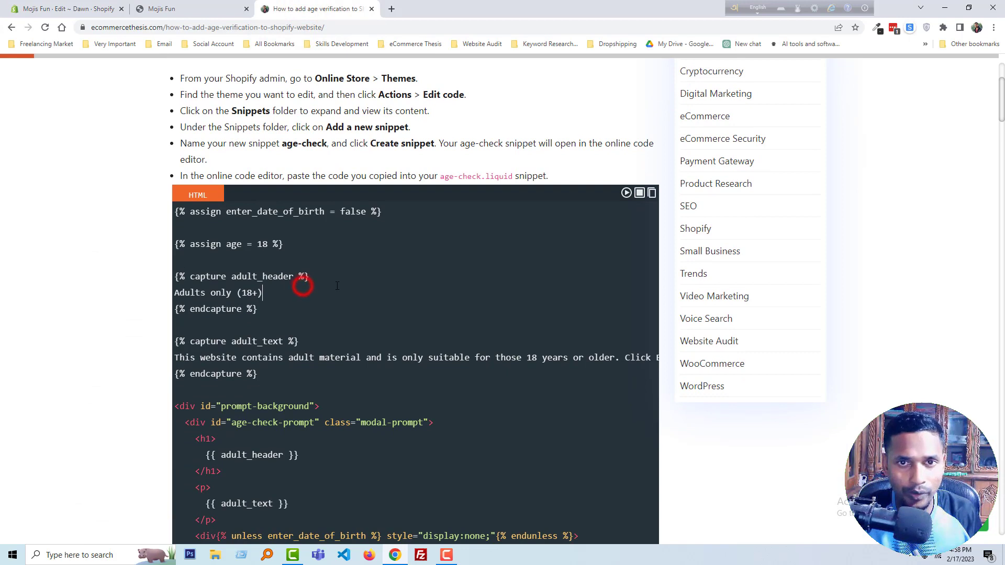
{"action": "left_click", "coordinate": [652, 195]}
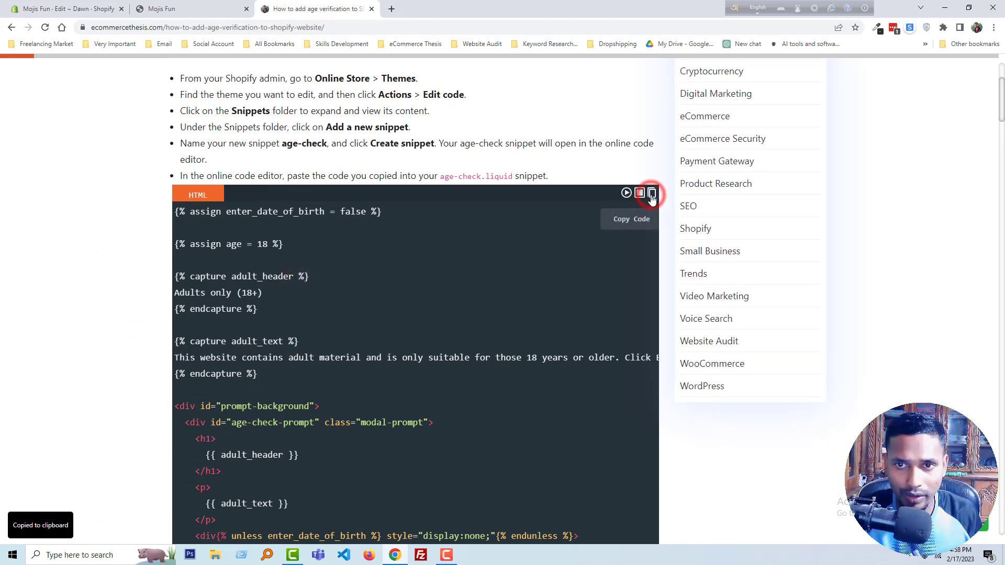
Paste the code into age-check.liquid and save it.
{"action": "left_click", "coordinate": [168, 8]}
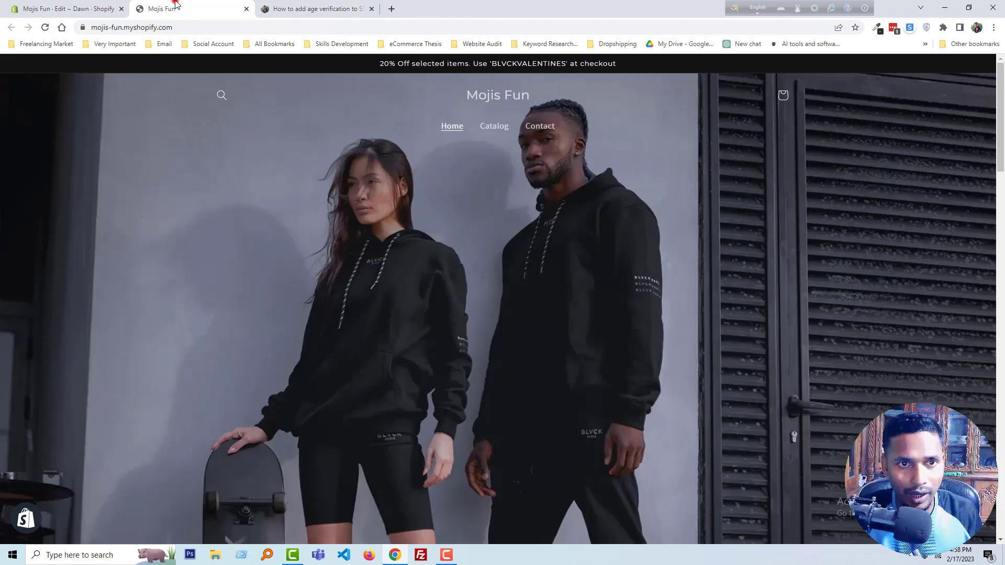
{"action": "left_click", "coordinate": [31, 8]}
{"action": "right_click", "coordinate": [286, 201]}
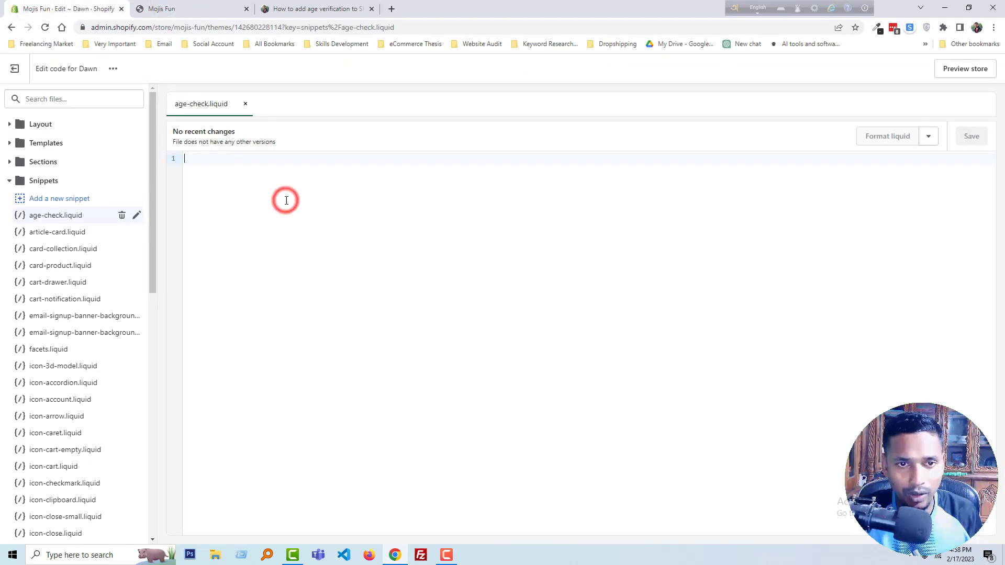
{"action": "left_click", "coordinate": [331, 282]}
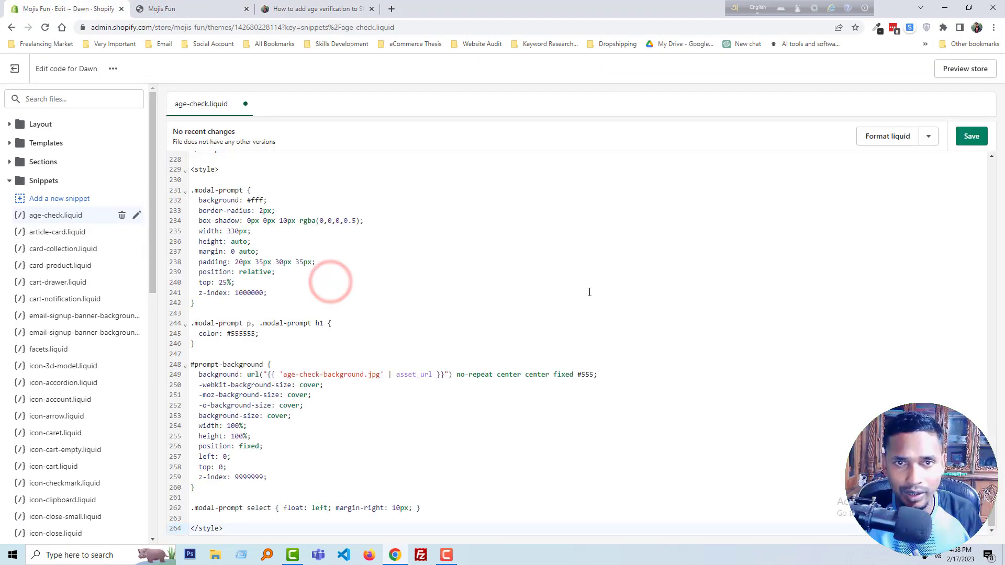
{"action": "left_click", "coordinate": [972, 140]}
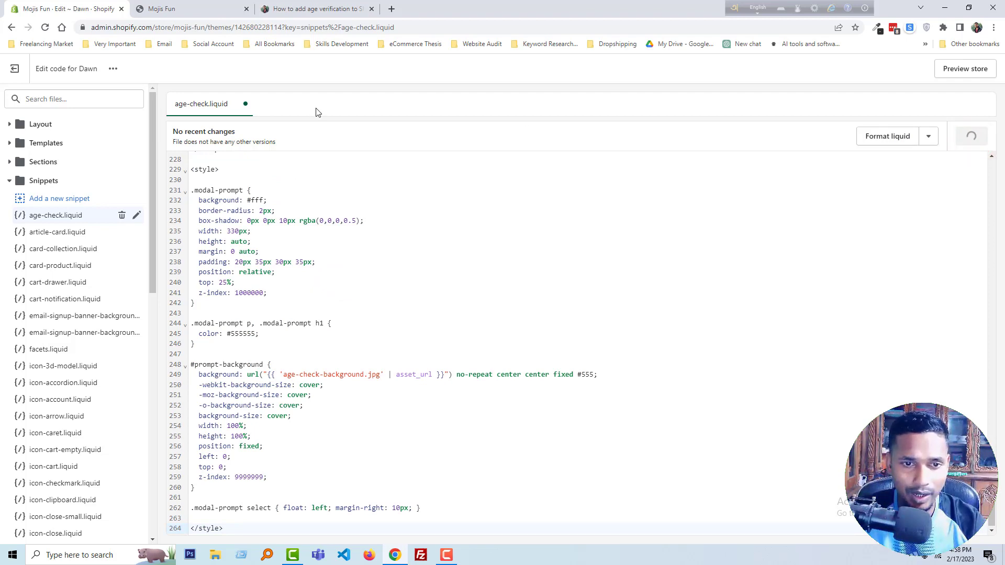
{"action": "left_click", "coordinate": [314, 9]}
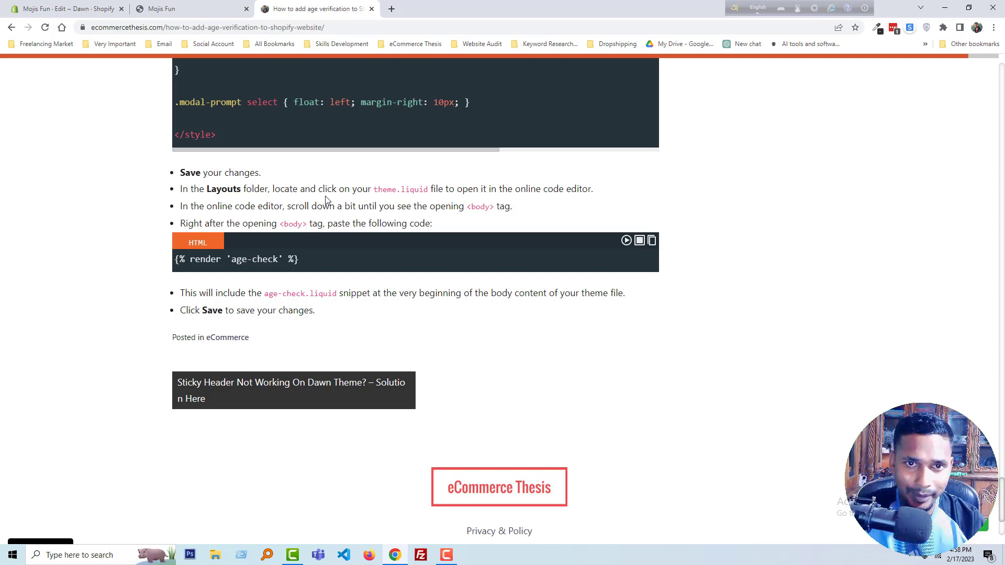
Open Layout > theme.liquid in the Dawn code editor.
{"action": "left_click", "coordinate": [99, 8]}
{"action": "left_click", "coordinate": [9, 181]}
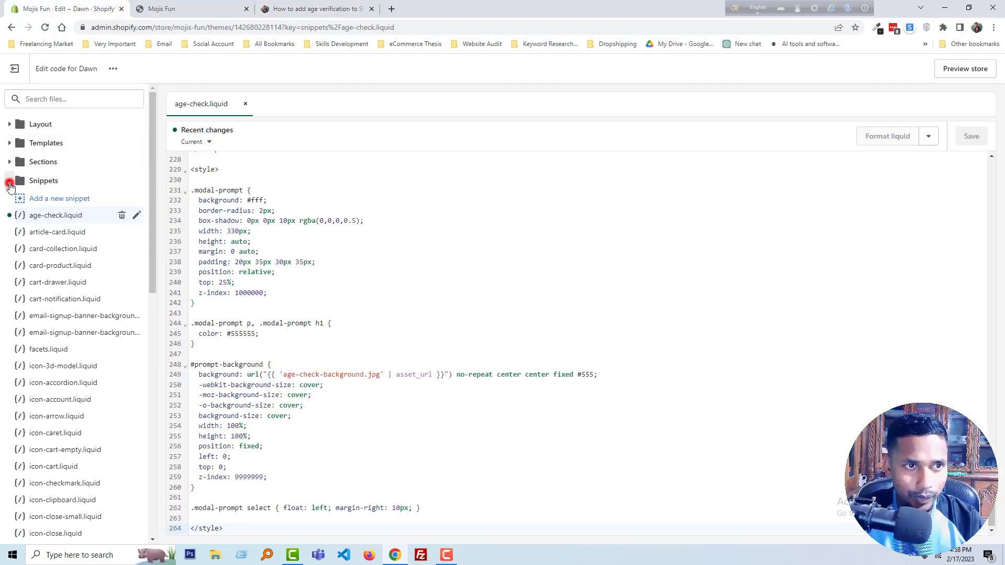
{"action": "left_click", "coordinate": [10, 124]}
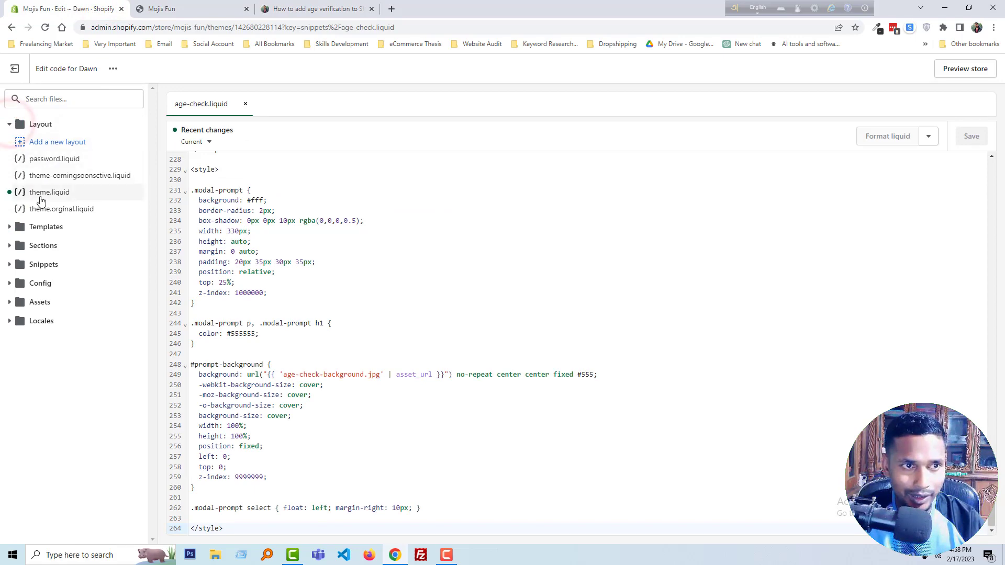
{"action": "left_click", "coordinate": [41, 192]}
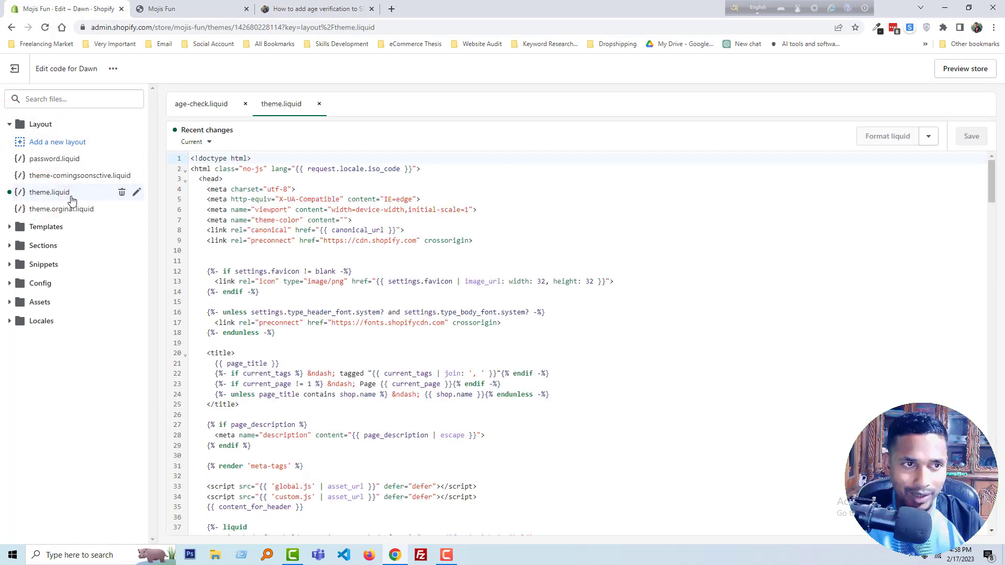
Copy the {% render 'age-check' %} line from the tutorial article.
{"action": "left_click", "coordinate": [309, 8]}
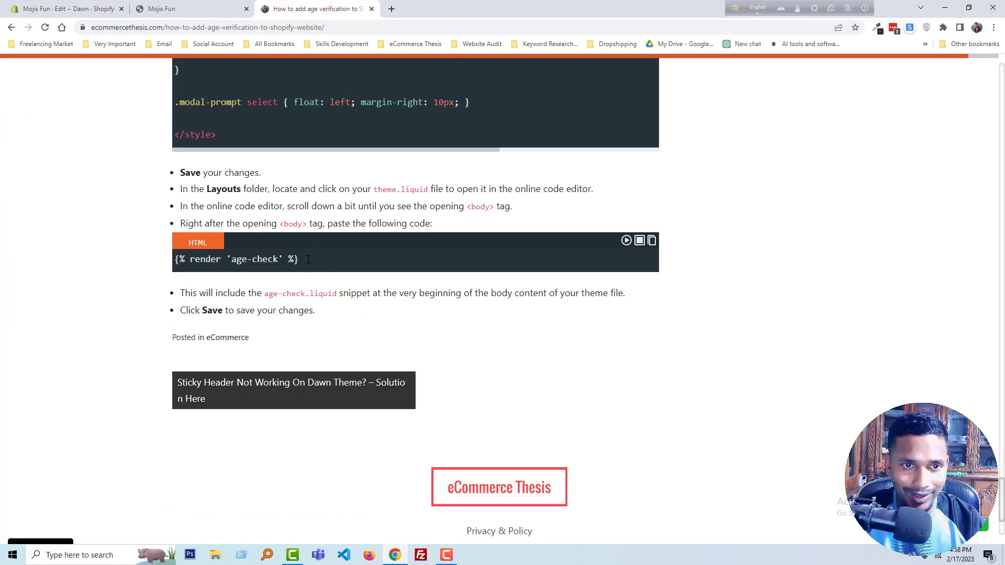
{"action": "left_click_drag", "start_coordinate": [307, 259], "coordinate": [175, 260]}
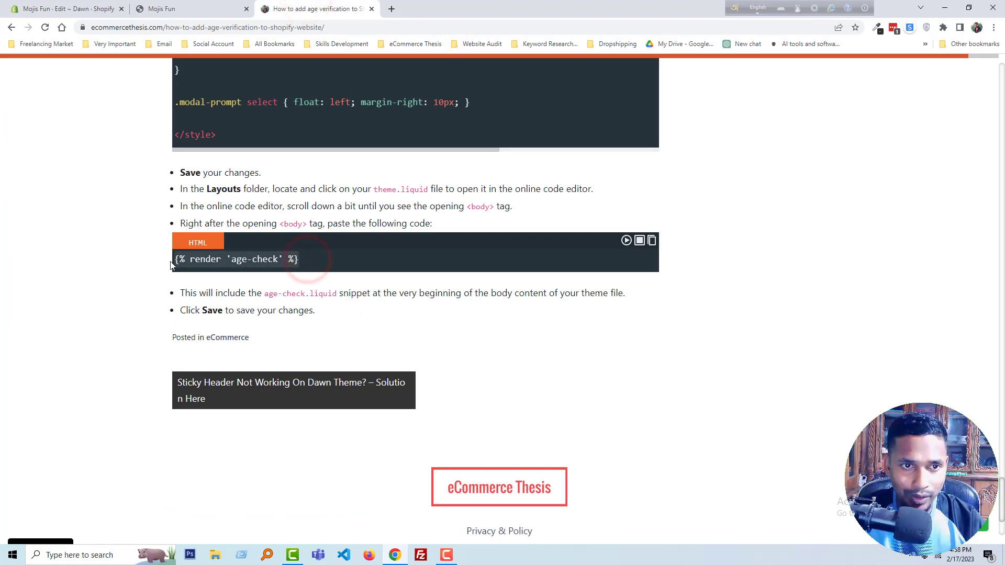
{"action": "right_click", "coordinate": [210, 264]}
{"action": "left_click", "coordinate": [235, 298]}
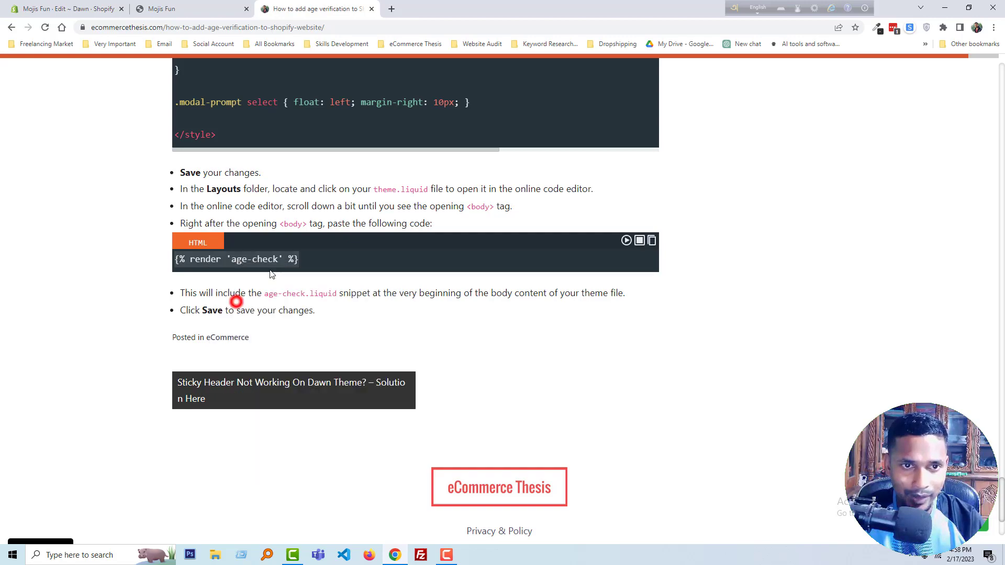
Paste {% render 'age-check' %} on a new line just below the opening <body> tag.
{"action": "key", "text": "ctrl+1"}
{"action": "scroll", "coordinate": [282, 313], "scroll_direction": "down", "scroll_amount": 3}
{"action": "scroll", "coordinate": [281, 313], "scroll_direction": "down", "scroll_amount": 4}
{"action": "scroll", "coordinate": [282, 314], "scroll_direction": "down", "scroll_amount": 4}
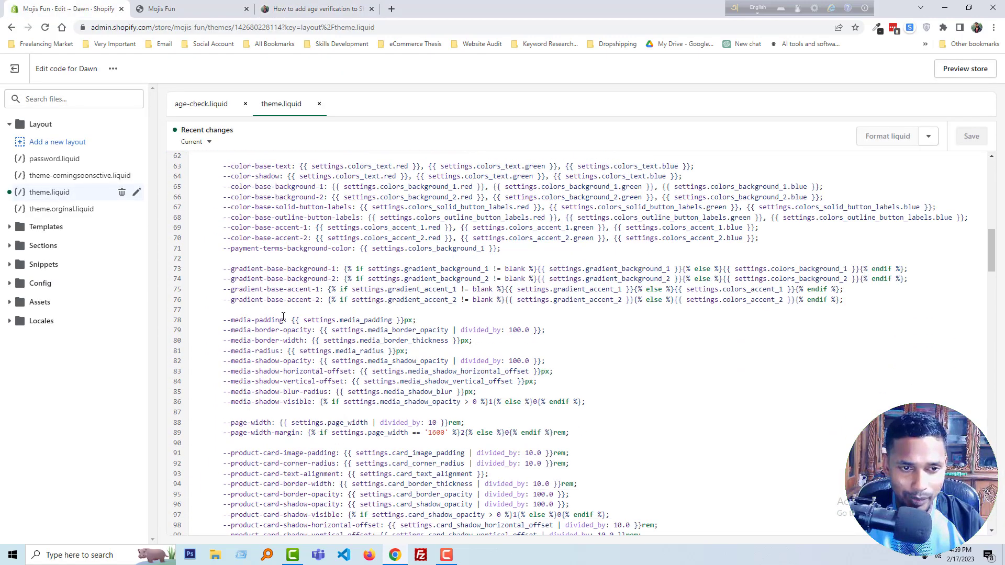
{"action": "scroll", "coordinate": [283, 315], "scroll_direction": "down", "scroll_amount": 6}
{"action": "scroll", "coordinate": [283, 317], "scroll_direction": "down", "scroll_amount": 20}
{"action": "triple_click", "coordinate": [211, 253]}
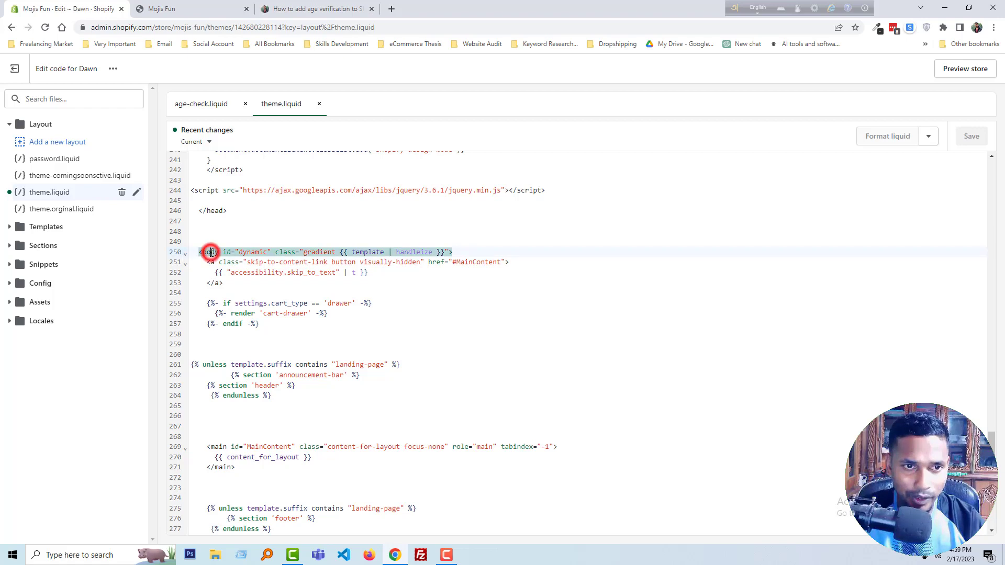
{"action": "left_click", "coordinate": [471, 253]}
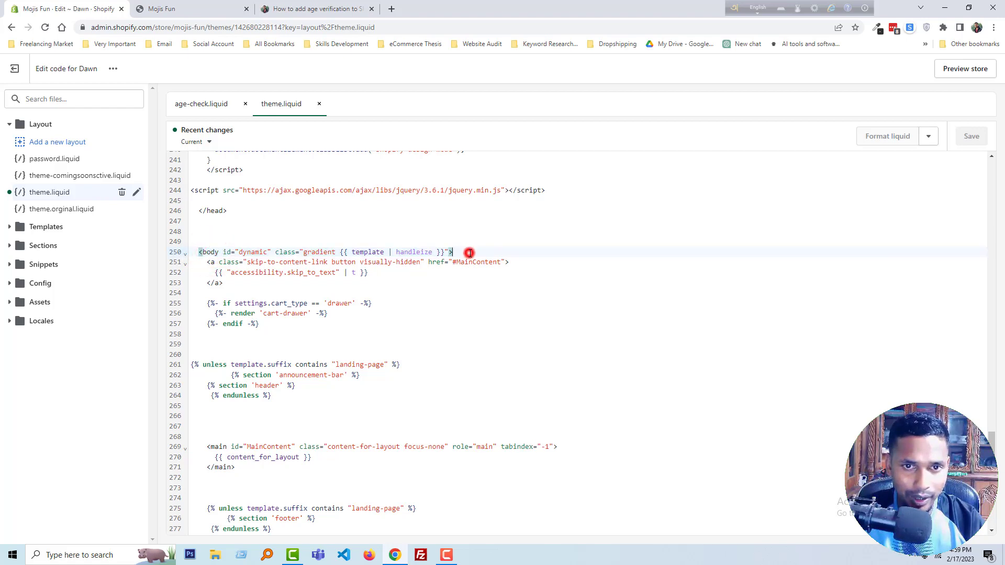
{"action": "key", "text": "Return"}
{"action": "key", "text": "Return"}
{"action": "key", "text": "Return"}
{"action": "key", "text": "Return"}
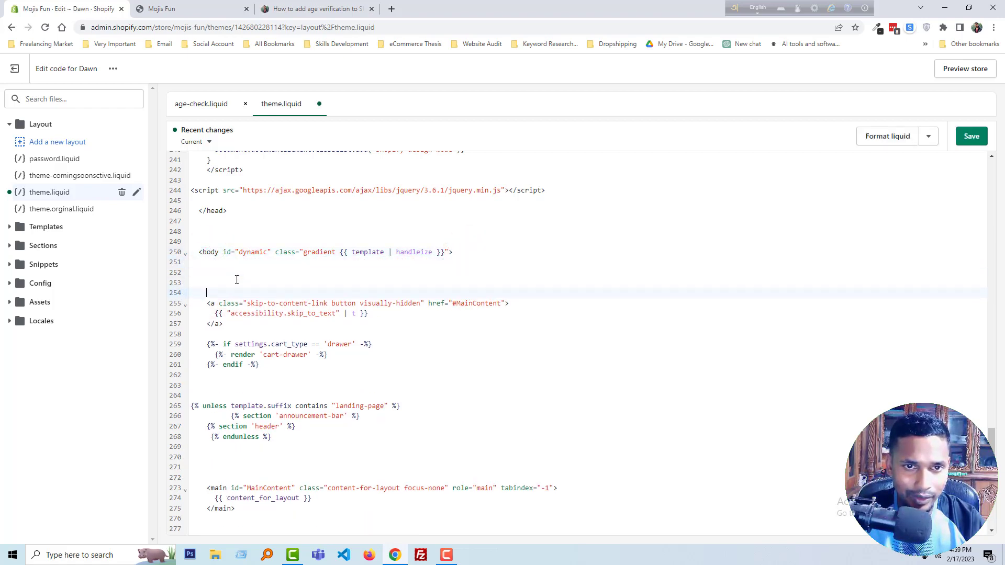
{"action": "key", "text": "Return"}
{"action": "key", "text": "Return"}
{"action": "left_click", "coordinate": [244, 285]}
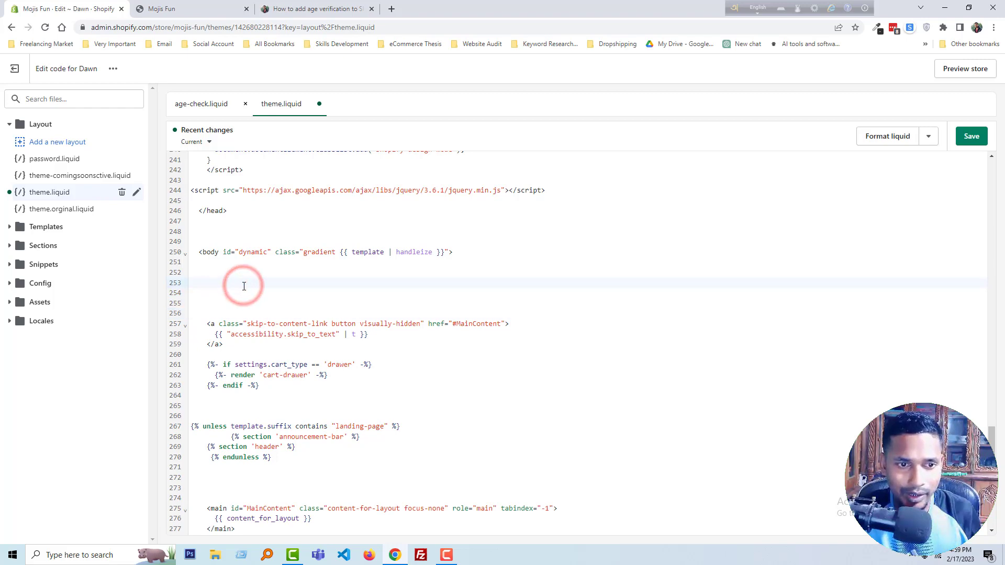
{"action": "key", "text": "ctrl+v"}
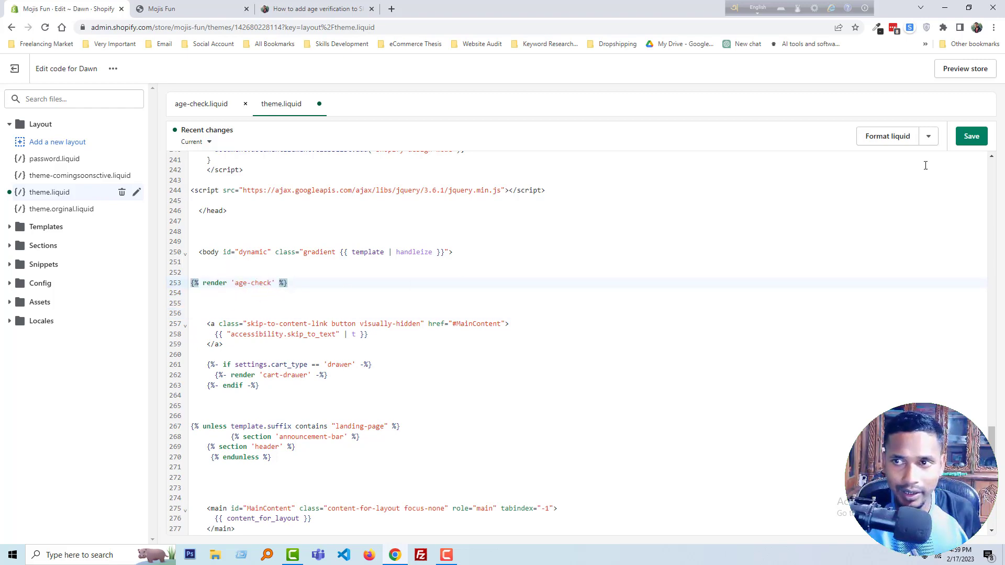
Save theme.liquid and confirm the save in the code editor.
{"action": "left_click", "coordinate": [971, 136]}
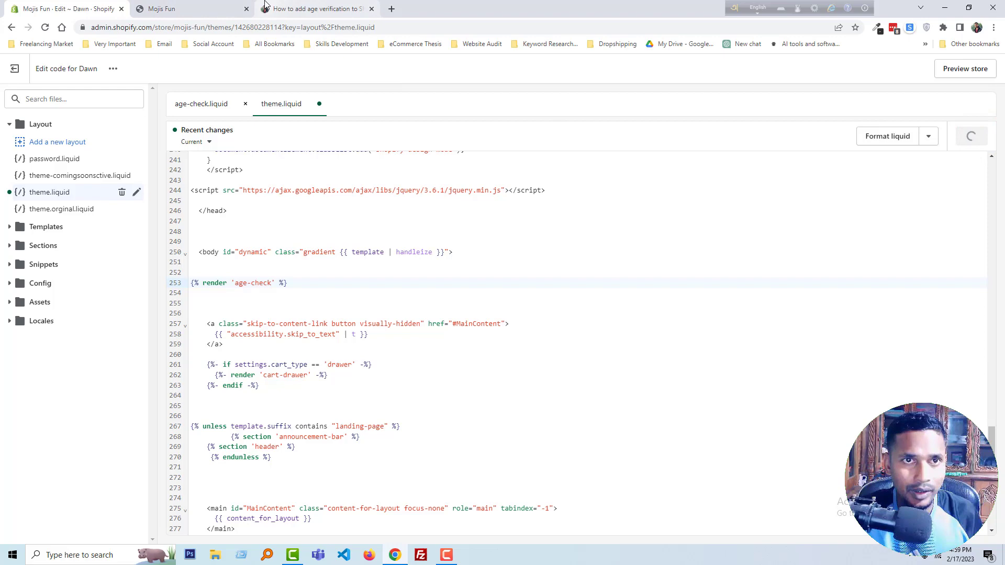
{"action": "left_click", "coordinate": [265, 6]}
{"action": "left_click", "coordinate": [205, 7]}
{"action": "left_click", "coordinate": [68, 8]}
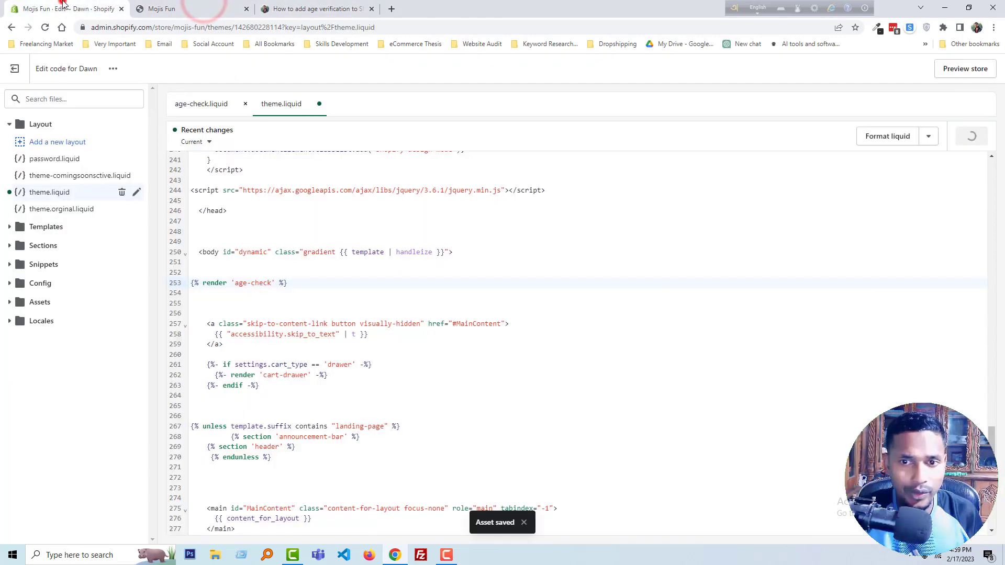
Reload the Mojis Fun storefront to trigger the 'Adults only (18+)' popup.
{"action": "left_click", "coordinate": [204, 5]}
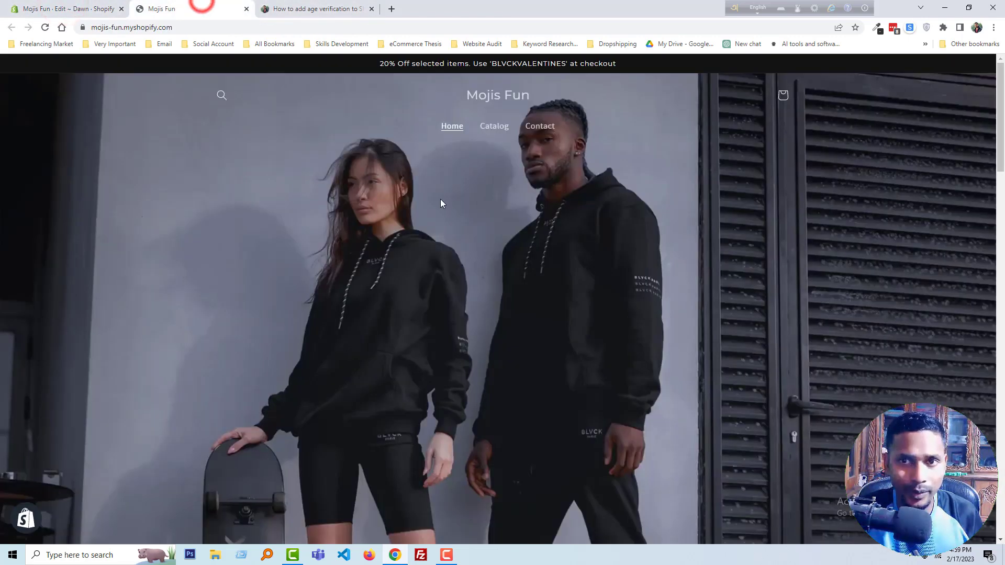
{"action": "right_click", "coordinate": [467, 259]}
{"action": "left_click", "coordinate": [496, 291]}
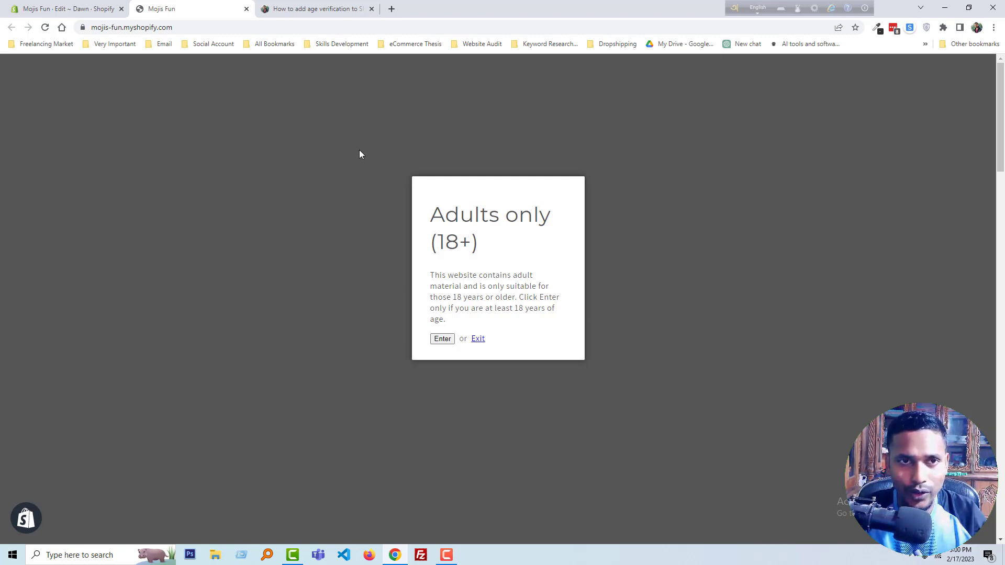
Review the tutorial article, then view the storefront showing the age popup.
{"action": "left_click", "coordinate": [329, 9]}
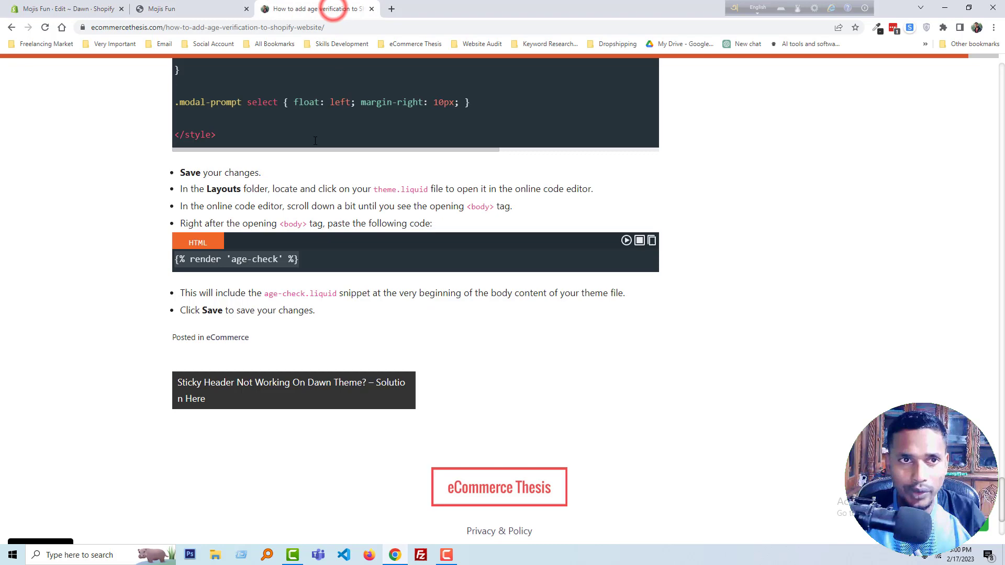
{"action": "scroll", "coordinate": [328, 140], "scroll_direction": "up", "scroll_amount": 10}
{"action": "scroll", "coordinate": [328, 140], "scroll_direction": "up", "scroll_amount": 10}
{"action": "scroll", "coordinate": [445, 150], "scroll_direction": "up", "scroll_amount": 10}
{"action": "scroll", "coordinate": [576, 159], "scroll_direction": "up", "scroll_amount": 10}
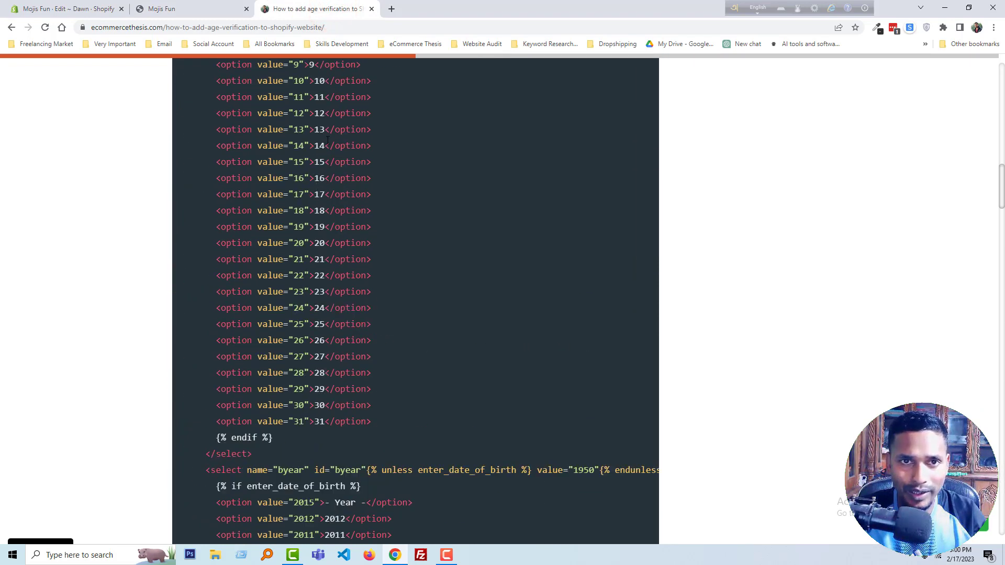
{"action": "scroll", "coordinate": [728, 170], "scroll_direction": "up", "scroll_amount": 10}
{"action": "left_click_drag", "start_coordinate": [1001, 114], "coordinate": [1001, 88]}
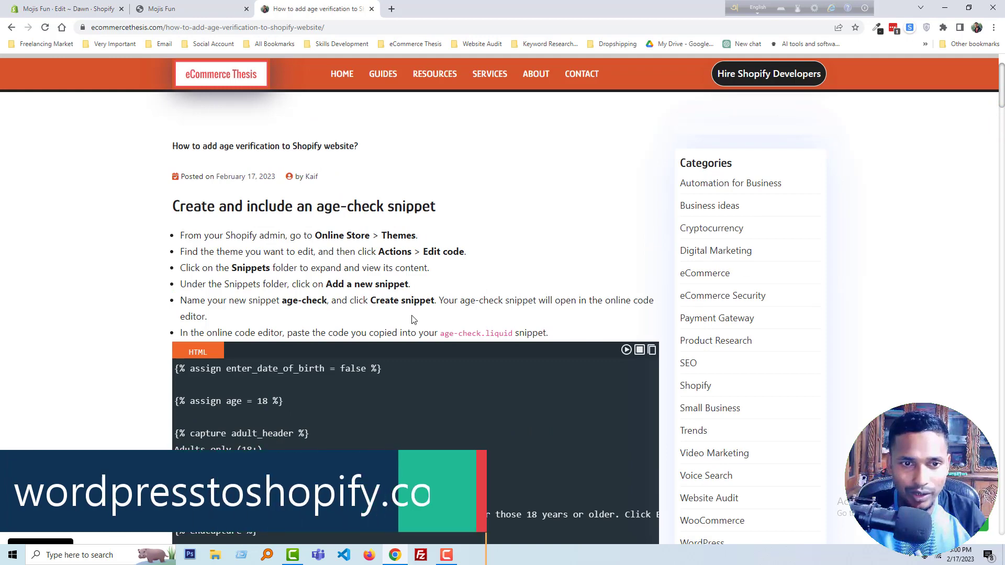
{"action": "left_click", "coordinate": [169, 6]}
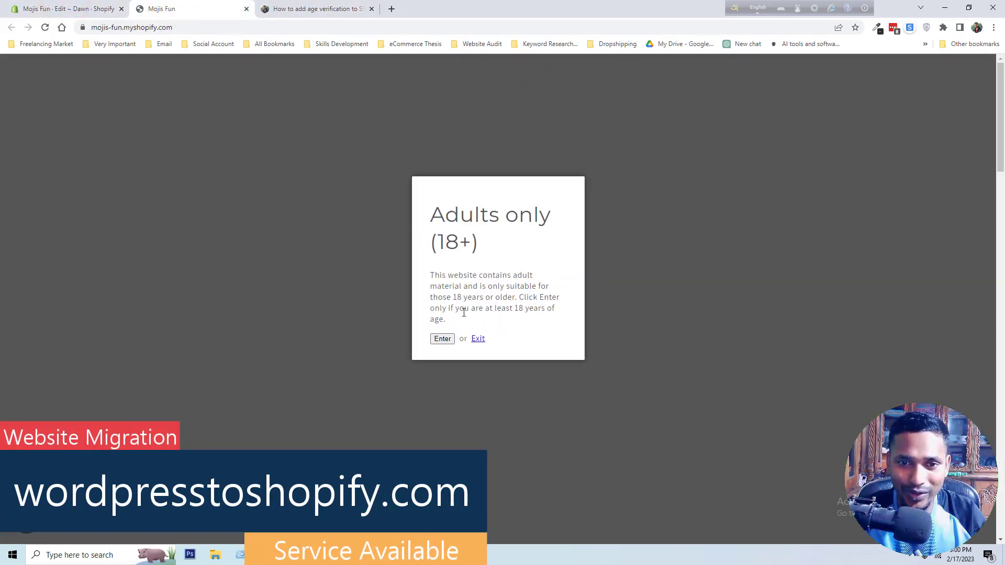